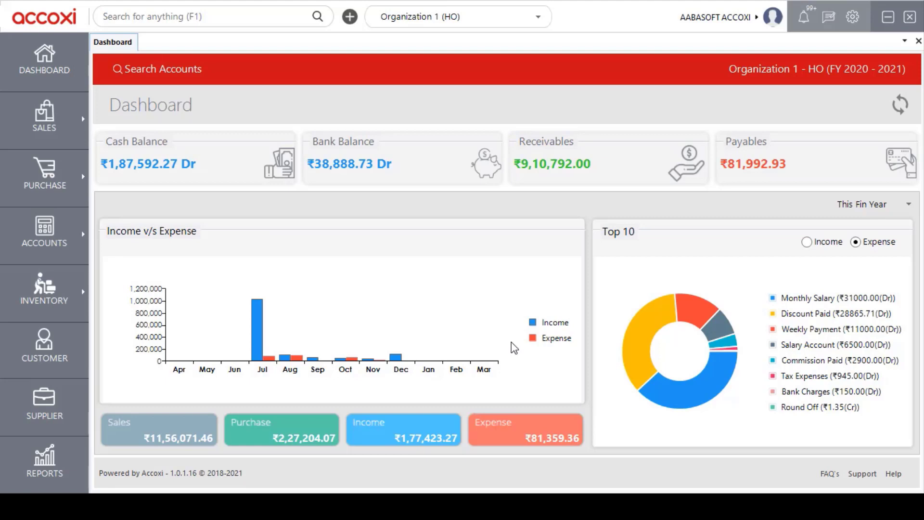
- Open a new bank deposit entry and set its instrument type to Cheque/DD
{"action": "left_click", "coordinate": [62, 244]}
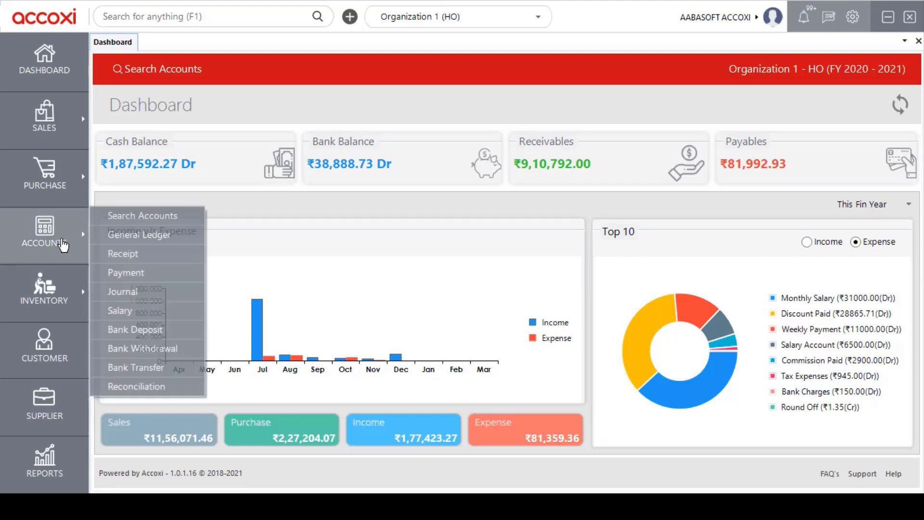
{"action": "left_click", "coordinate": [170, 336]}
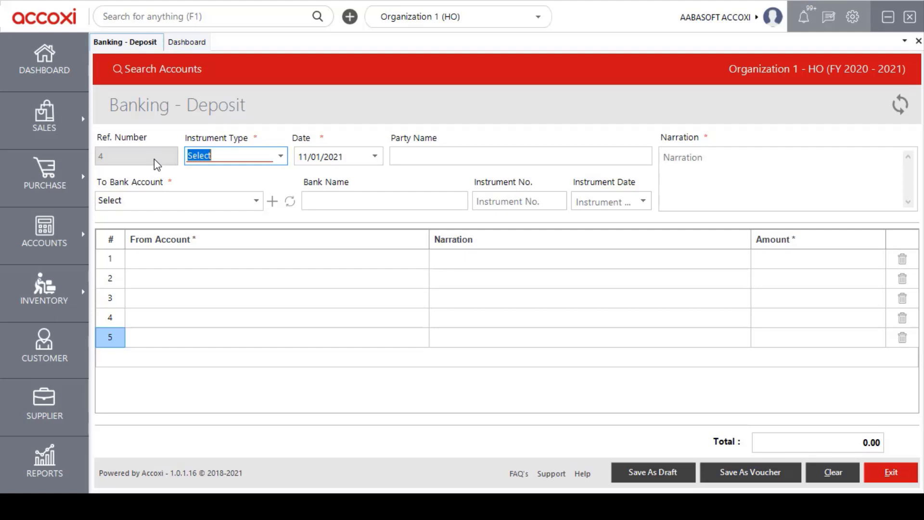
{"action": "left_click", "coordinate": [280, 156]}
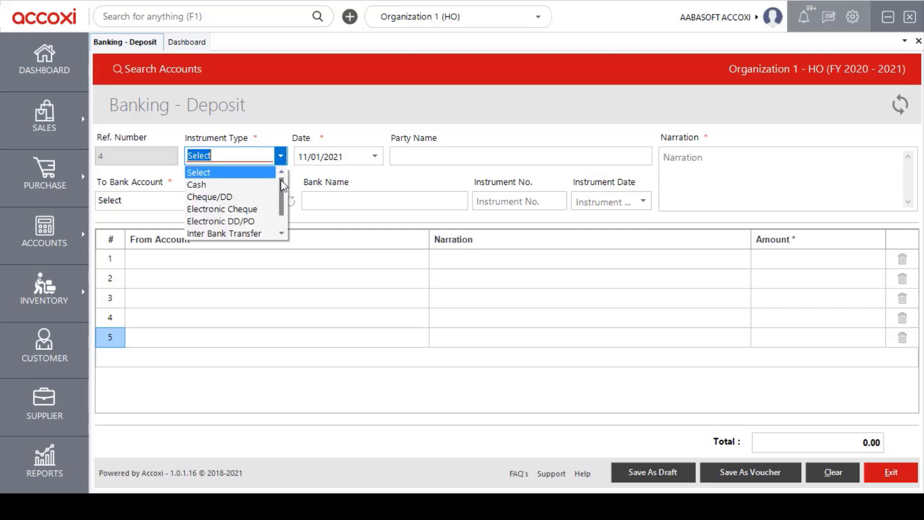
{"action": "mouse_move", "coordinate": [281, 181]}
{"action": "left_mouse_down"}
{"action": "mouse_move", "coordinate": [284, 197]}
{"action": "mouse_move", "coordinate": [282, 179]}
{"action": "left_mouse_up"}
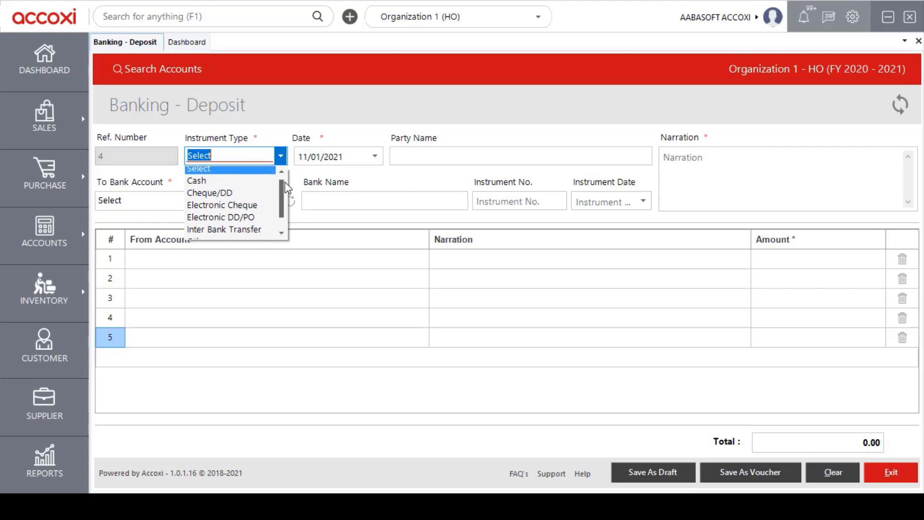
{"action": "left_click", "coordinate": [256, 198]}
{"action": "left_click", "coordinate": [337, 204]}
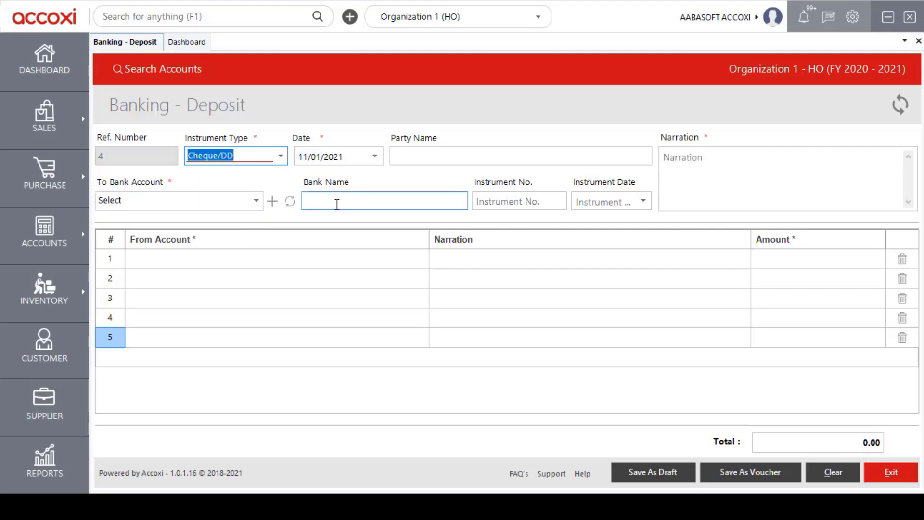
{"action": "left_click", "coordinate": [508, 201]}
{"action": "left_click", "coordinate": [577, 201]}
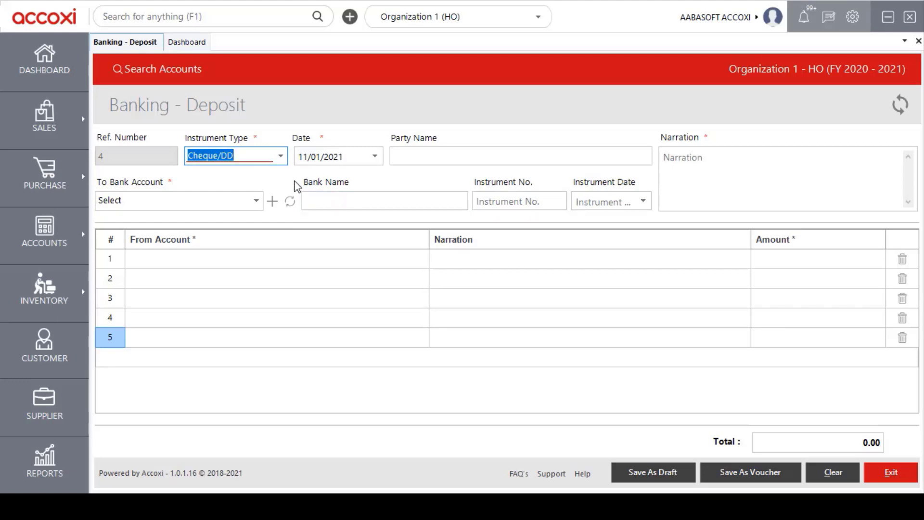
{"action": "key", "text": "Tab"}
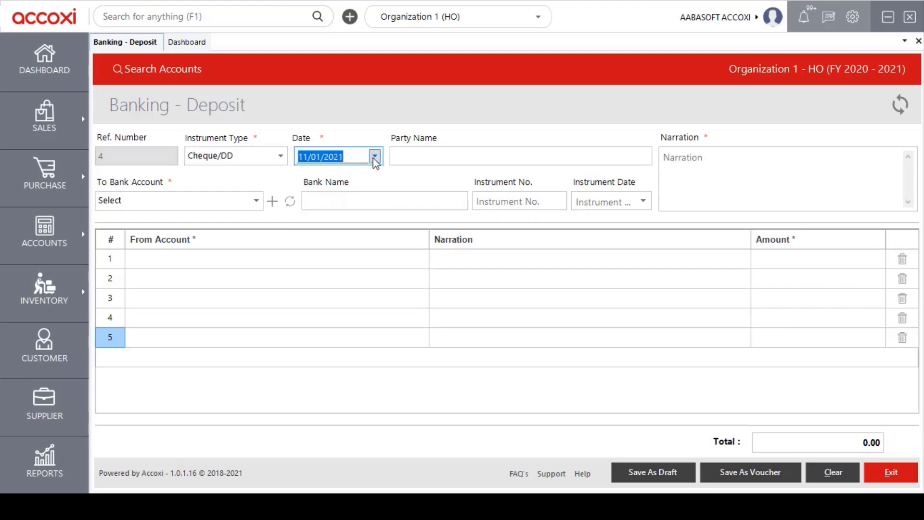
{"action": "left_click", "coordinate": [374, 157]}
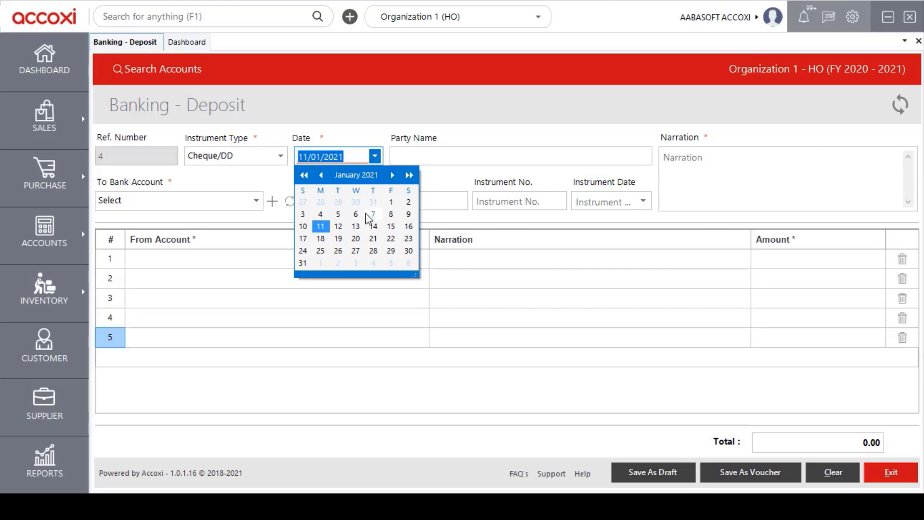
{"action": "left_click", "coordinate": [375, 157]}
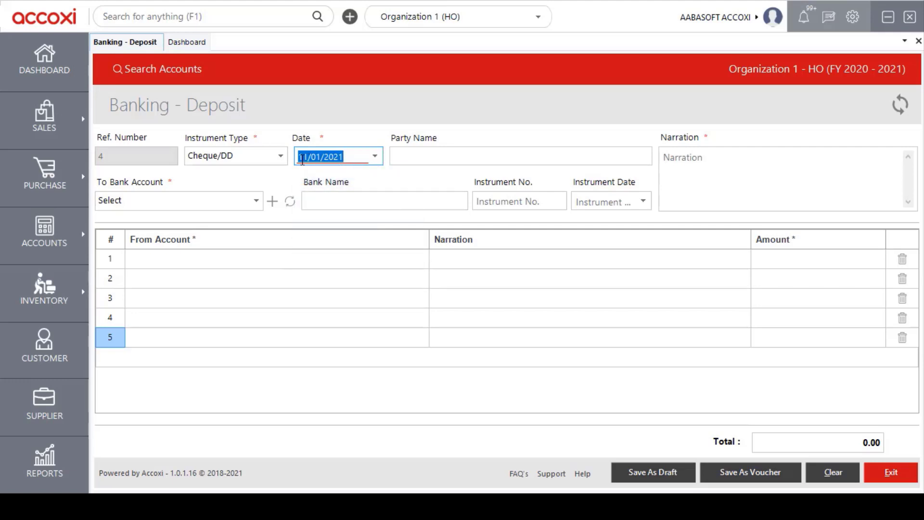
- Enter WRT as the deposit's party name and "deposit" as its narration
{"action": "left_click", "coordinate": [411, 156]}
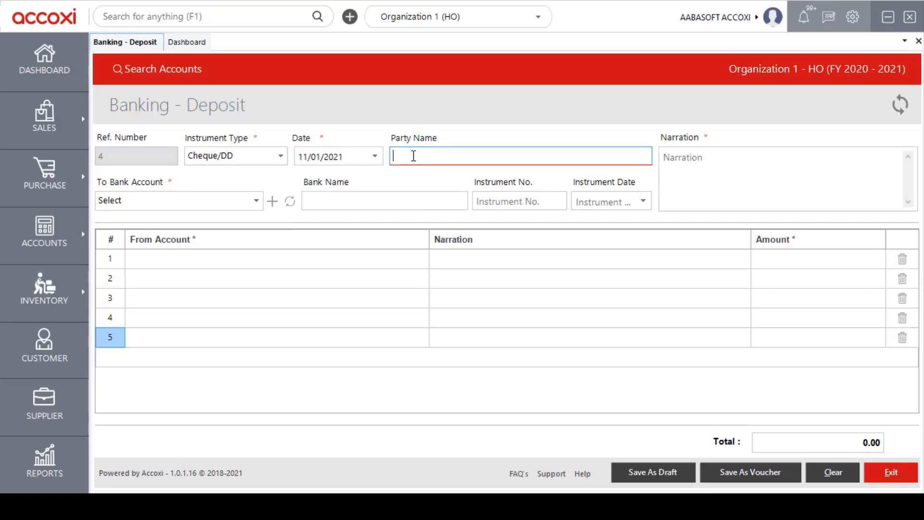
{"action": "type", "text": "WE"}
{"action": "type", "text": "R"}
{"action": "key", "text": "BackSpace"}
{"action": "key", "text": "BackSpace"}
{"action": "type", "text": "RT"}
{"action": "left_click", "coordinate": [678, 167]}
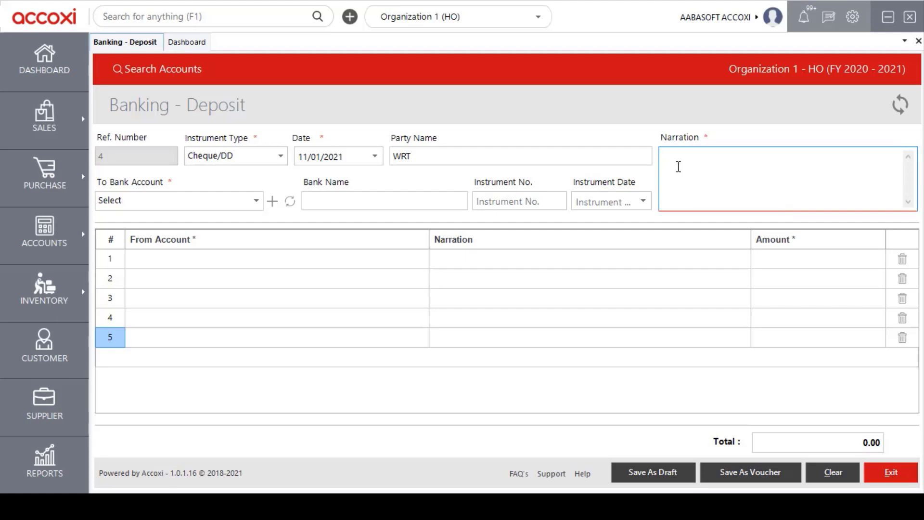
{"action": "type", "text": "deposit"}
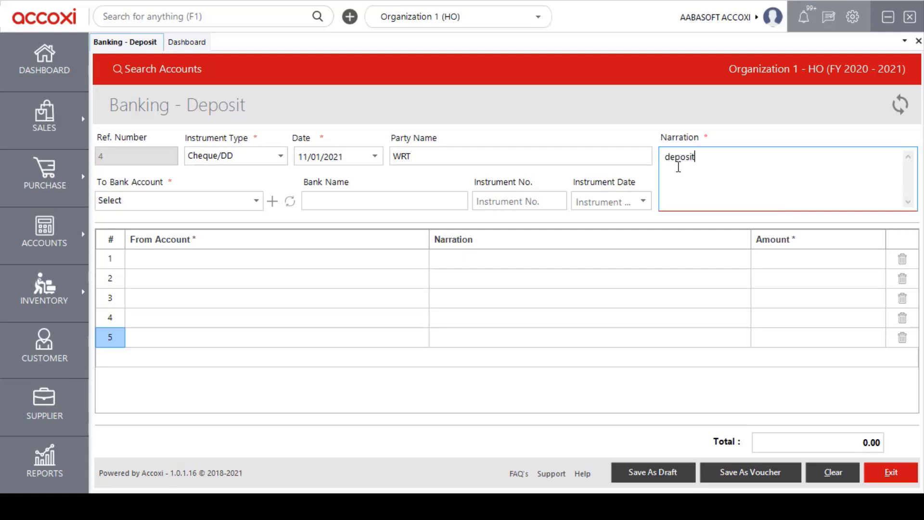
- Choose Federal Bank as the bank account that receives the deposit
{"action": "left_click", "coordinate": [255, 201]}
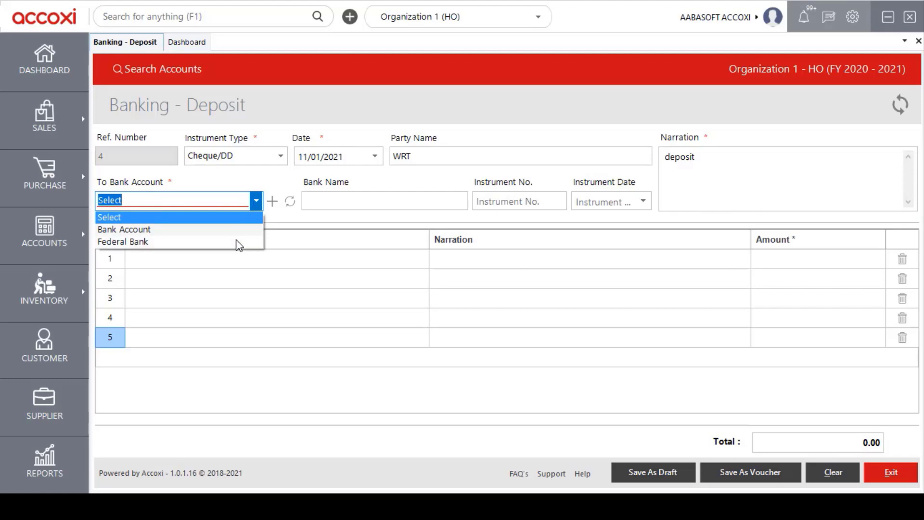
{"action": "left_click", "coordinate": [163, 241]}
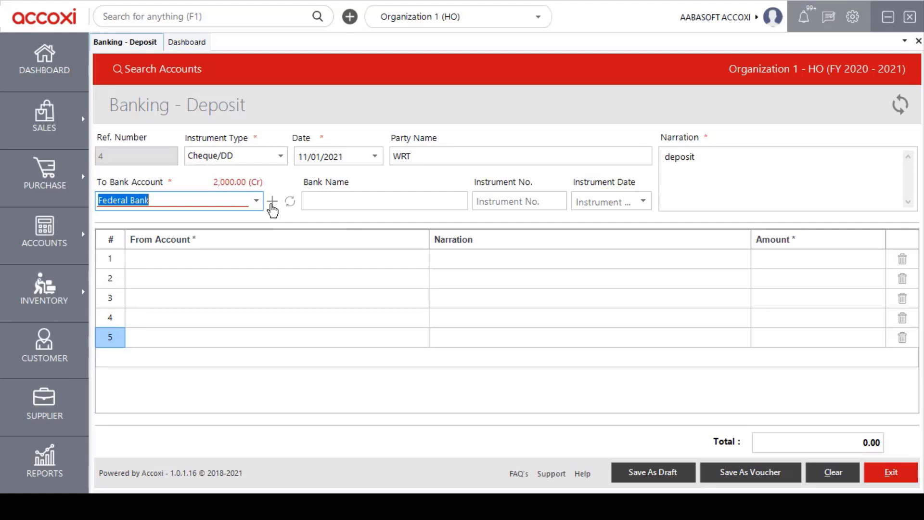
{"action": "key", "text": "Tab"}
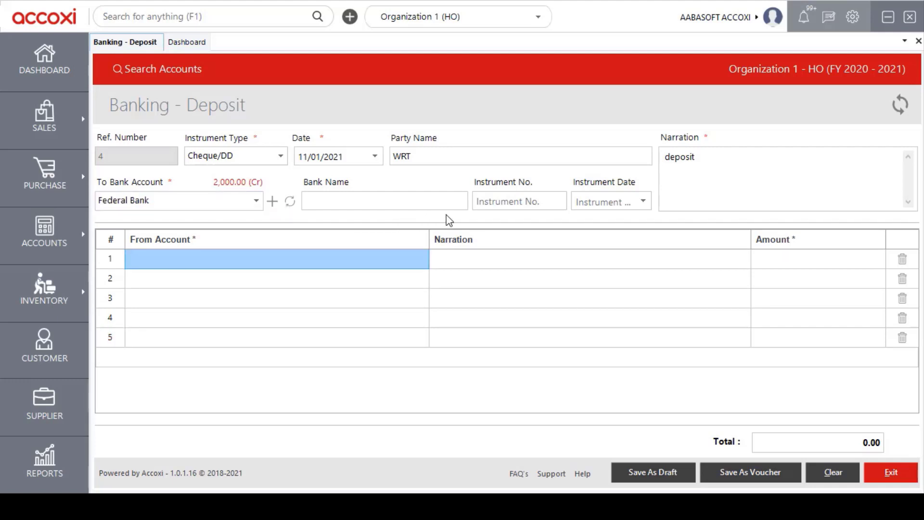
- Fill the first deposit line with Cash Account as the source account and an amount of 5000
{"action": "left_click", "coordinate": [339, 264]}
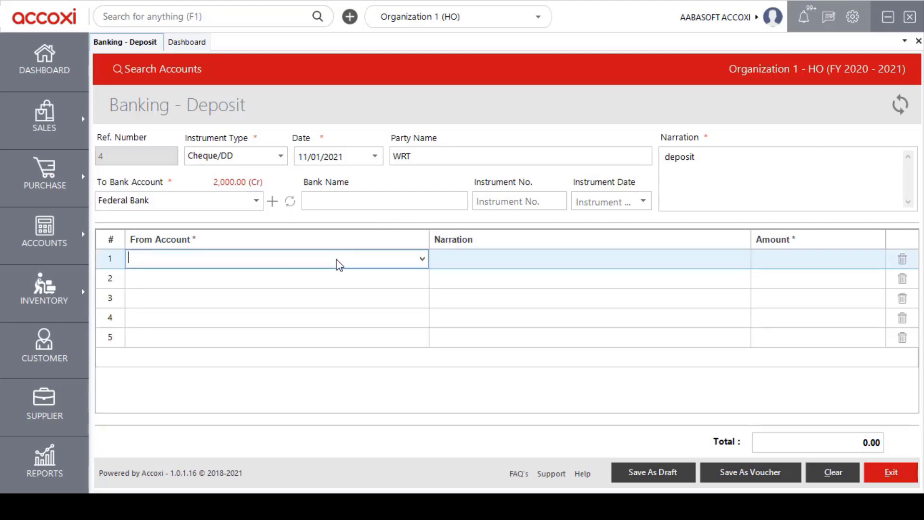
{"action": "left_click", "coordinate": [423, 259]}
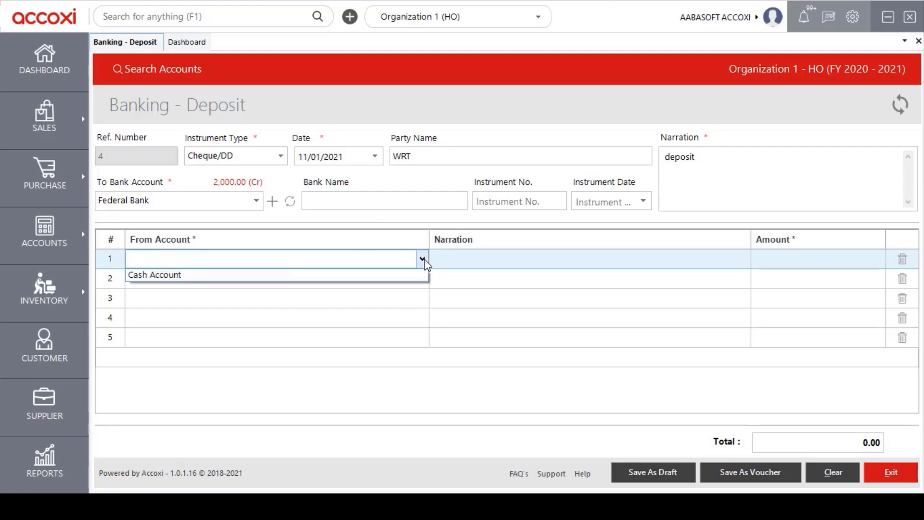
{"action": "left_click", "coordinate": [205, 281]}
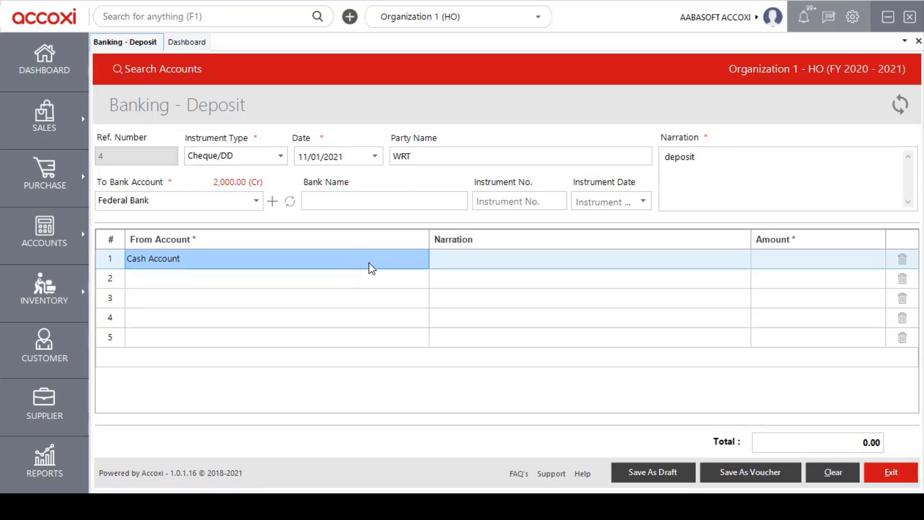
{"action": "left_click", "coordinate": [487, 260]}
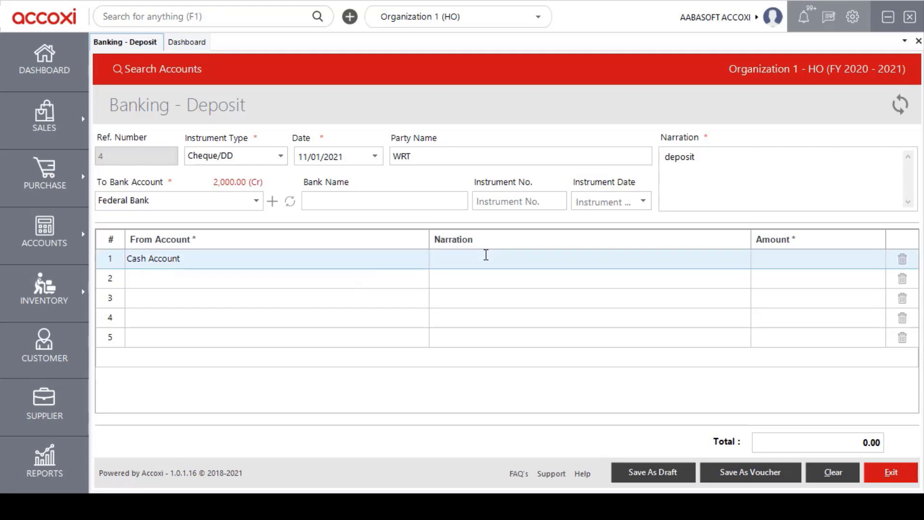
{"action": "left_click", "coordinate": [775, 264]}
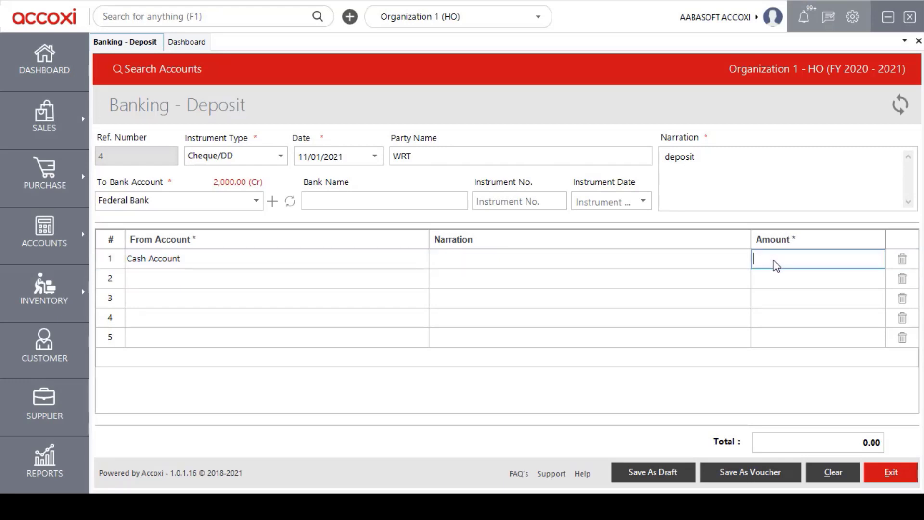
{"action": "type", "text": "6"}
{"action": "key", "text": "BackSpace"}
{"action": "key", "text": "BackSpace"}
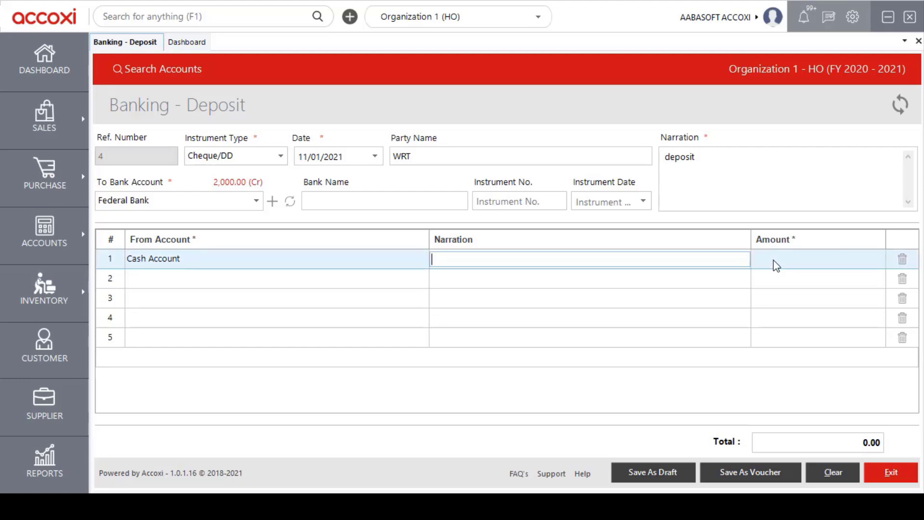
{"action": "left_click", "coordinate": [776, 264]}
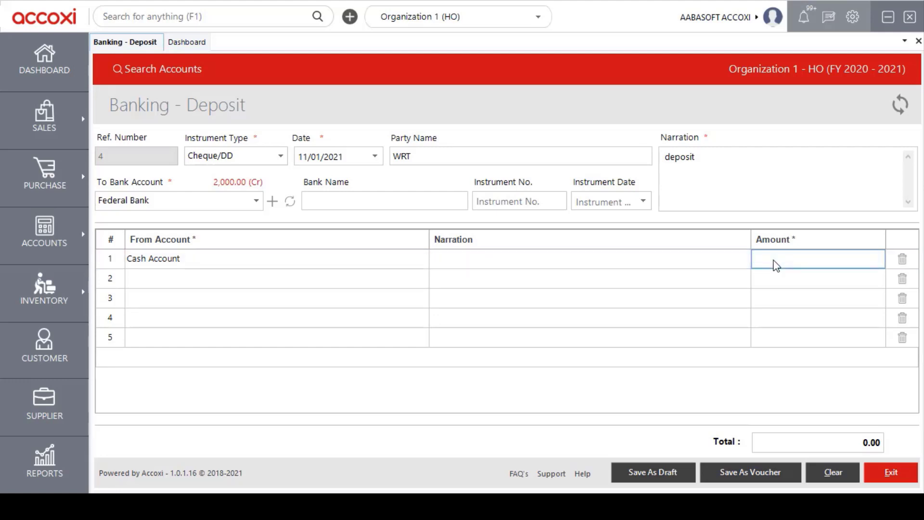
{"action": "type", "text": "5000"}
{"action": "key", "text": "Return"}
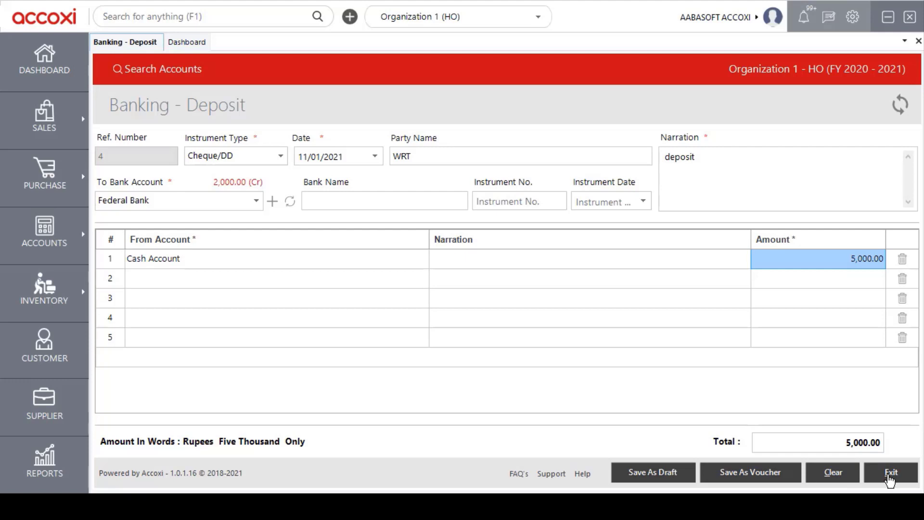
- Save the deposit as a voucher, confirming the transaction and acknowledging the save message
{"action": "left_click", "coordinate": [779, 474]}
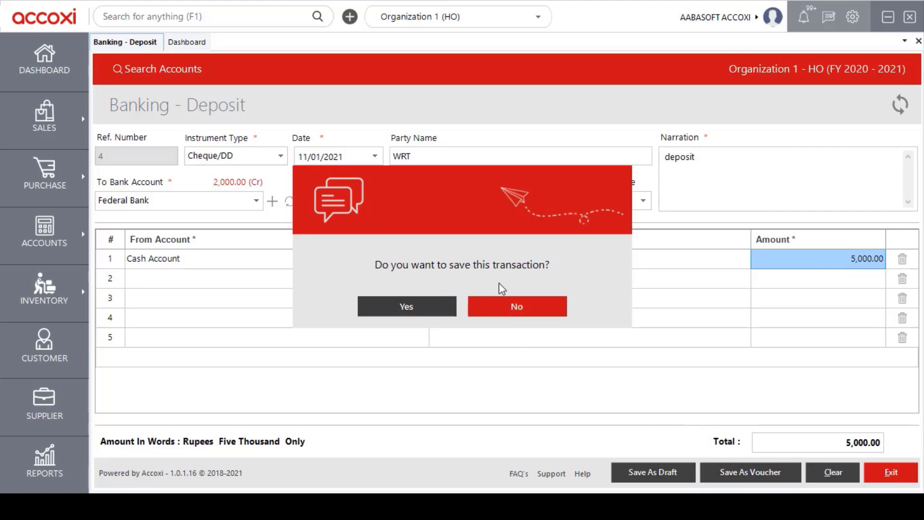
{"action": "left_click", "coordinate": [430, 306]}
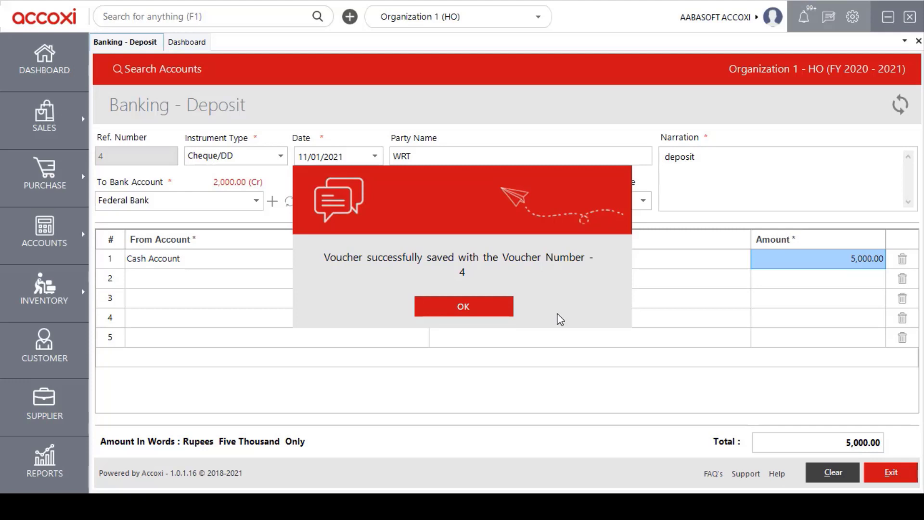
{"action": "left_click", "coordinate": [500, 317]}
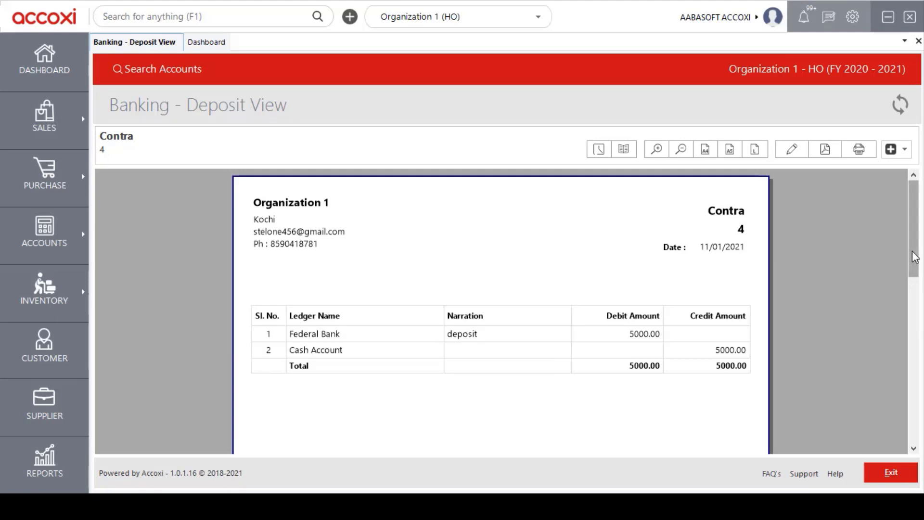
- Review the saved deposit voucher, examine its journal view and close it, and check the voucher's additional options
{"action": "left_click_drag", "start_coordinate": [914, 257], "coordinate": [893, 240]}
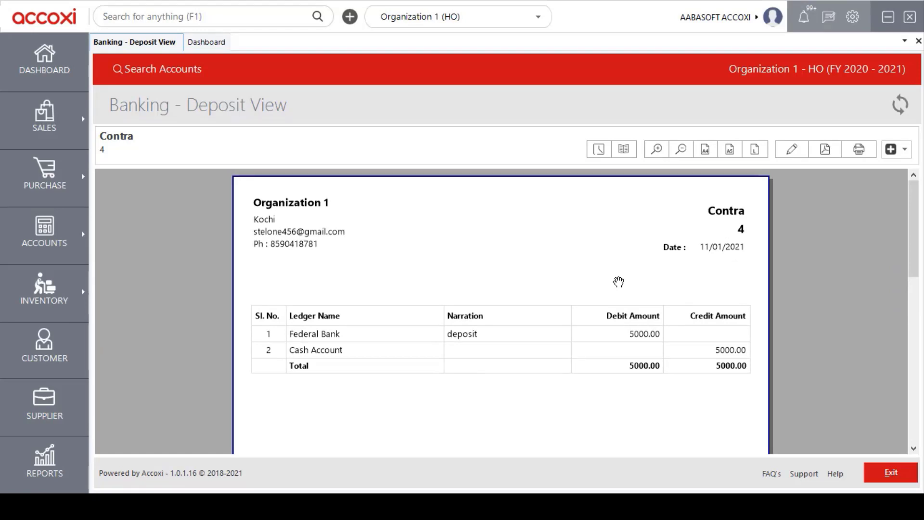
{"action": "left_click", "coordinate": [624, 149]}
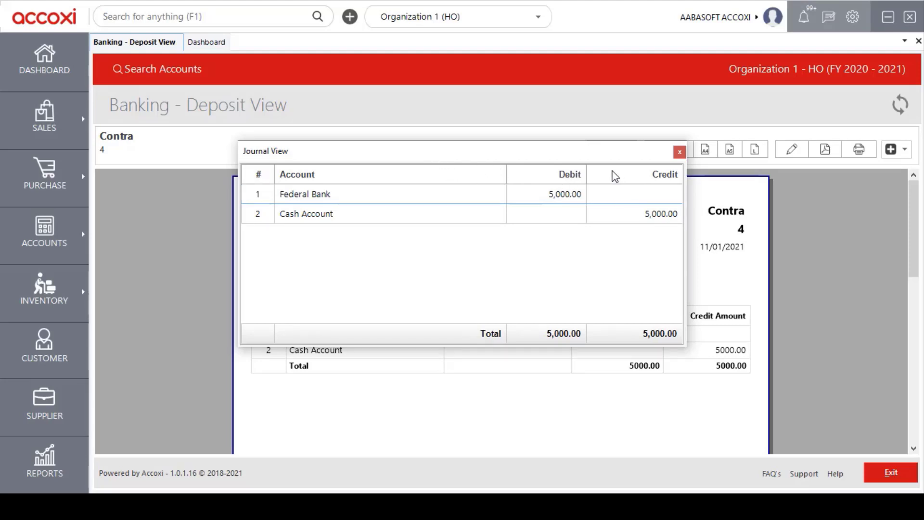
{"action": "left_click", "coordinate": [679, 152]}
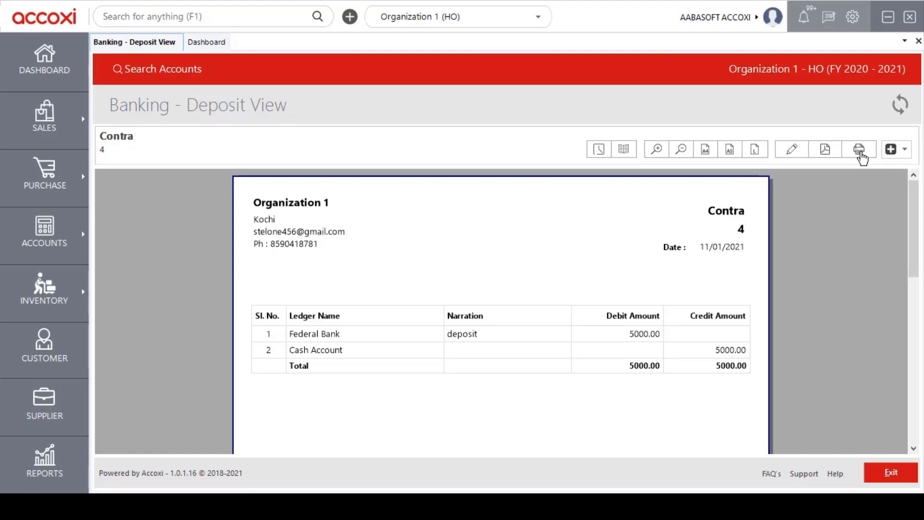
{"action": "left_click", "coordinate": [893, 154]}
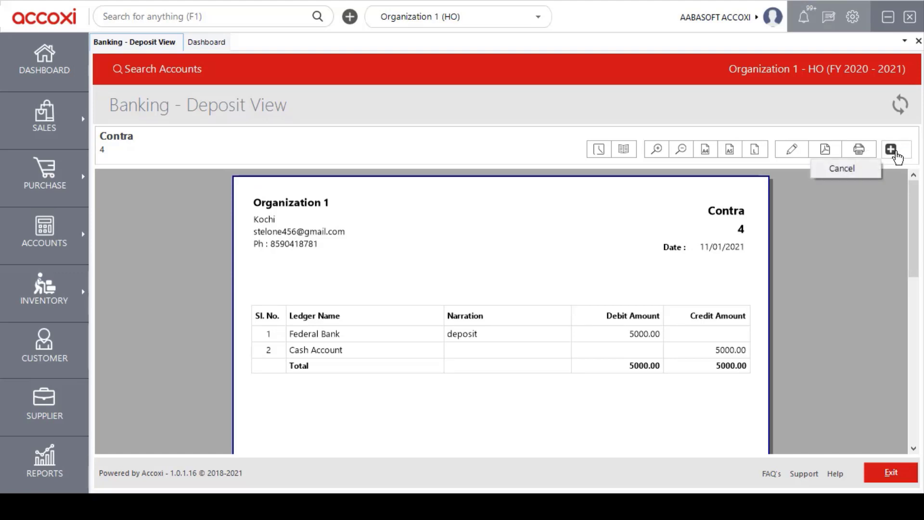
{"action": "left_click", "coordinate": [847, 168]}
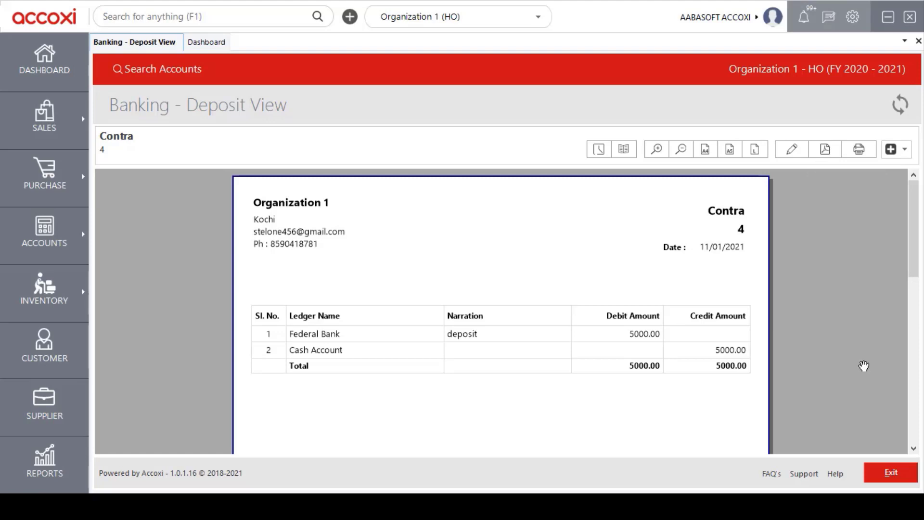